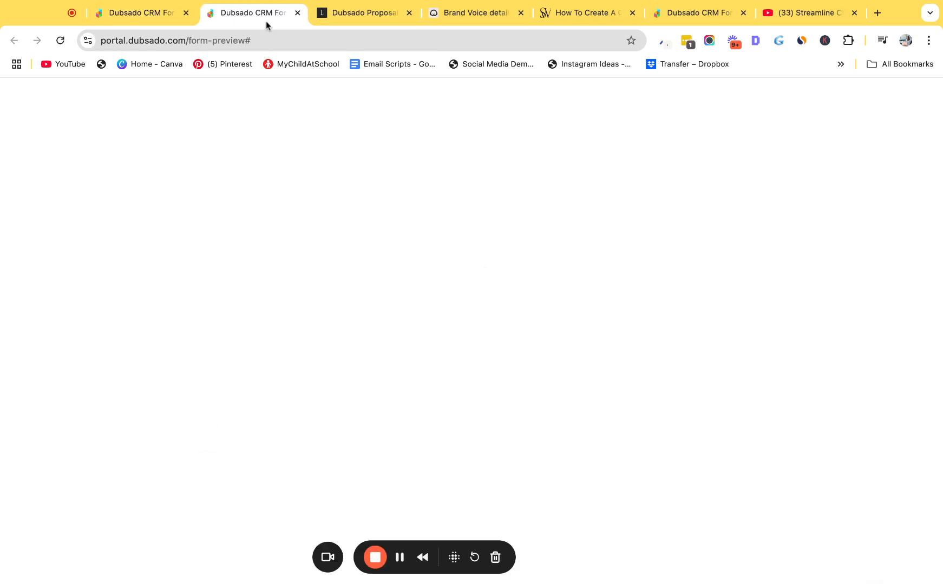
- Close the form preview, then save and close the Onboarding Questionnaire
{"action": "left_click", "coordinate": [296, 14]}
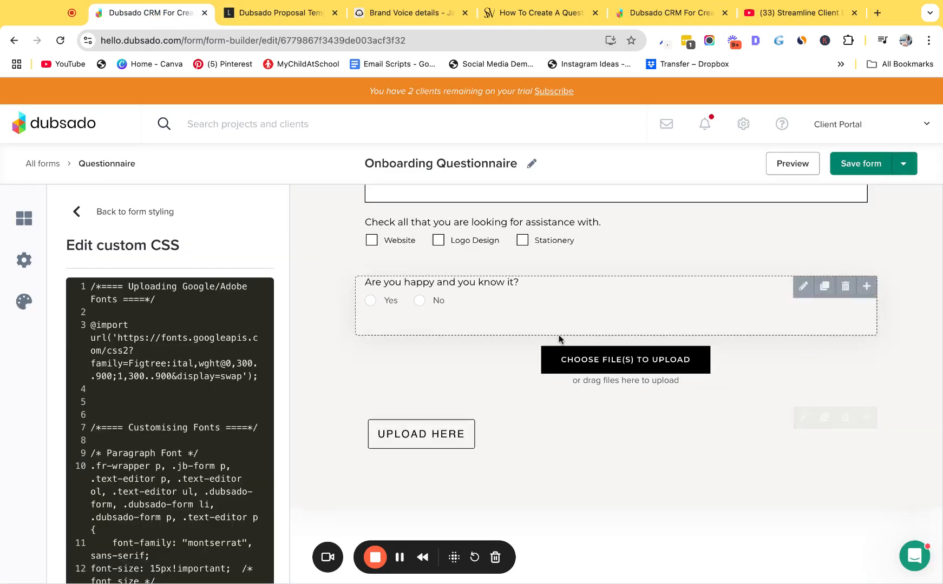
{"action": "left_click", "coordinate": [873, 163]}
{"action": "left_click", "coordinate": [902, 164]}
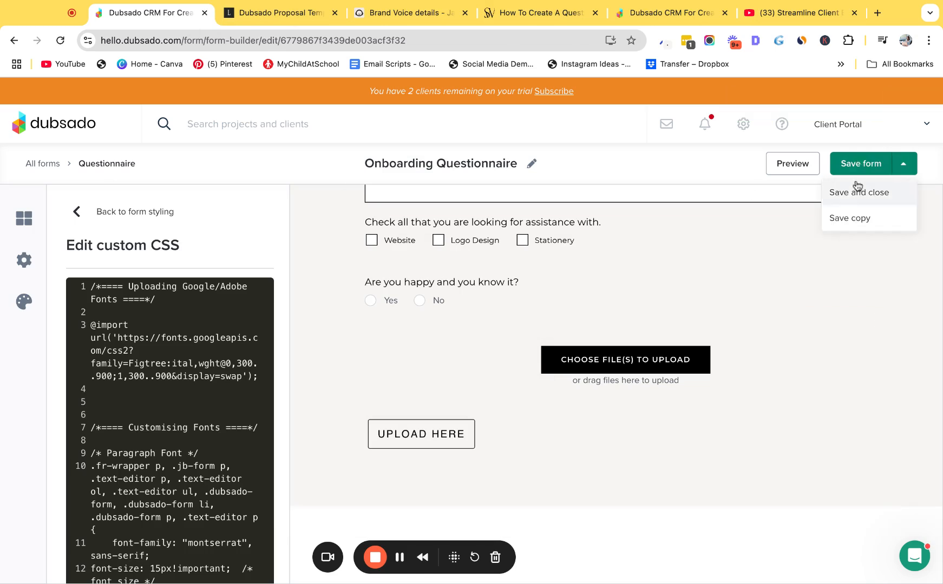
{"action": "left_click", "coordinate": [846, 193]}
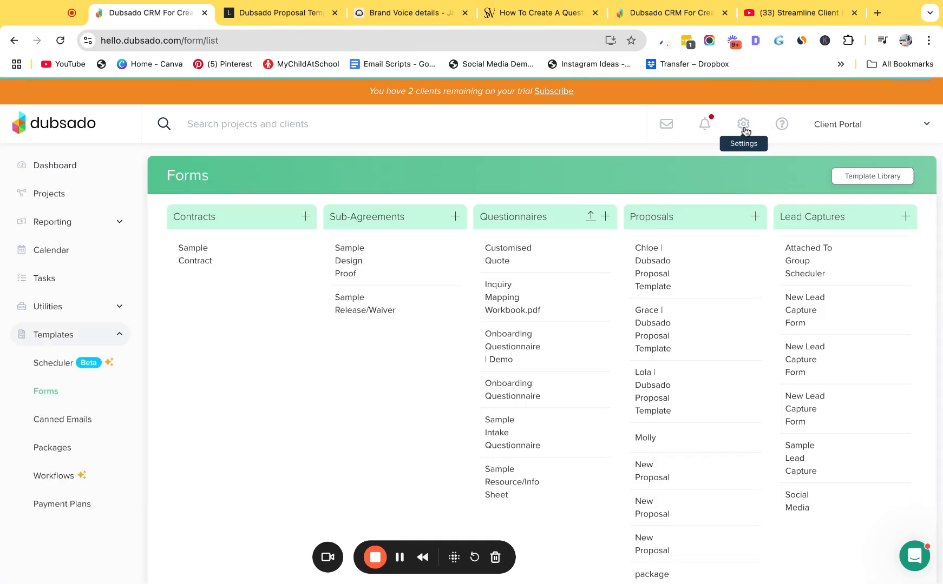
- Create a project custom mapped field named Wedding Photography with the short answer type in the brand settings
{"action": "left_click", "coordinate": [743, 128]}
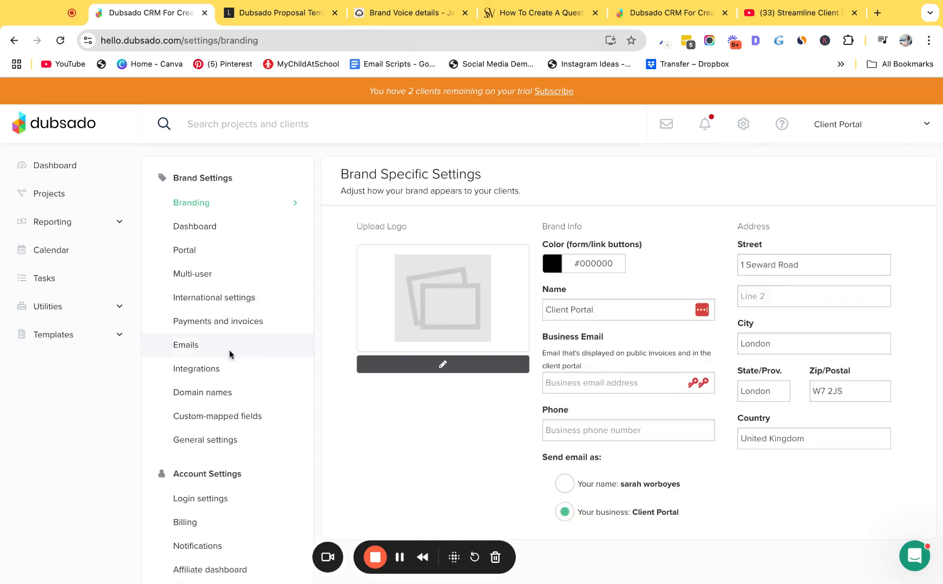
{"action": "left_click", "coordinate": [212, 416]}
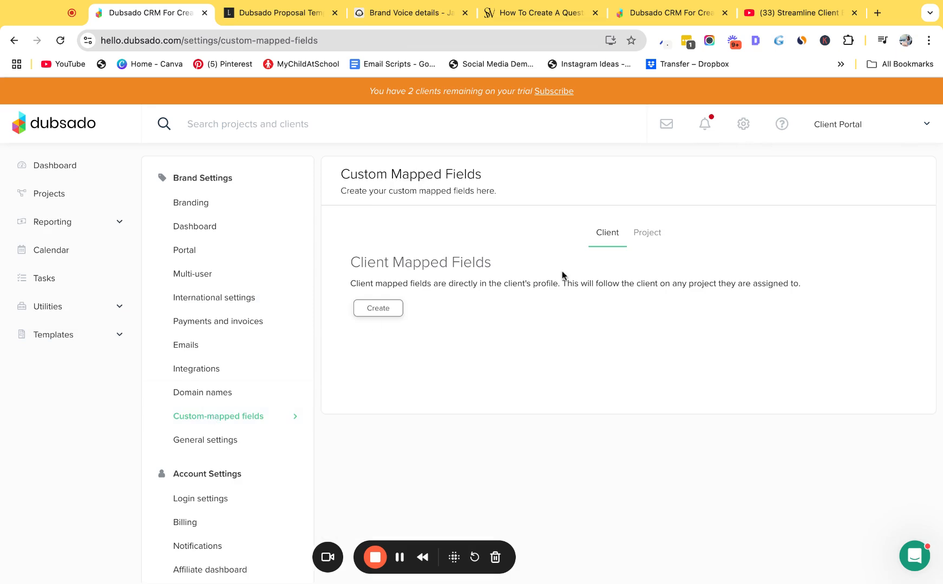
{"action": "left_click", "coordinate": [650, 237]}
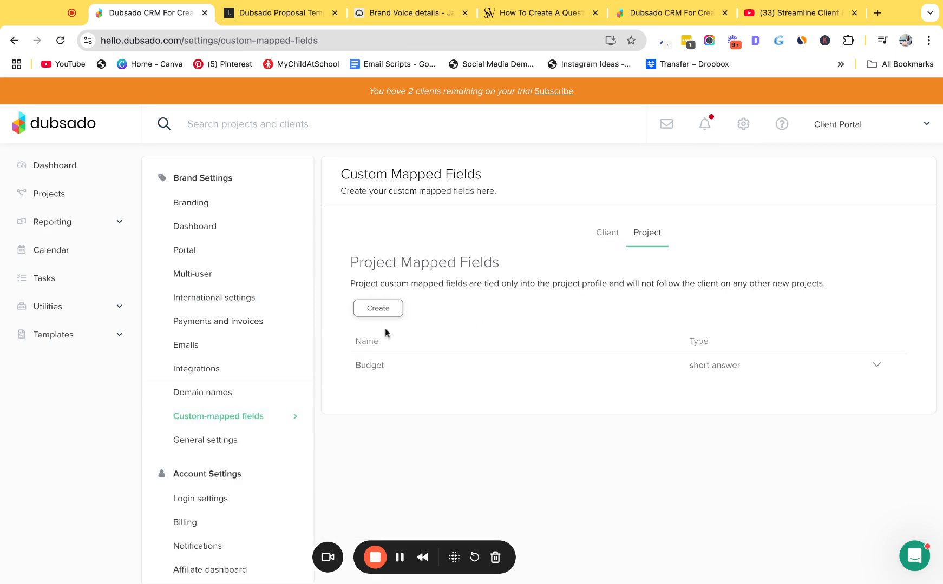
{"action": "left_click", "coordinate": [377, 311]}
{"action": "left_click", "coordinate": [367, 396]}
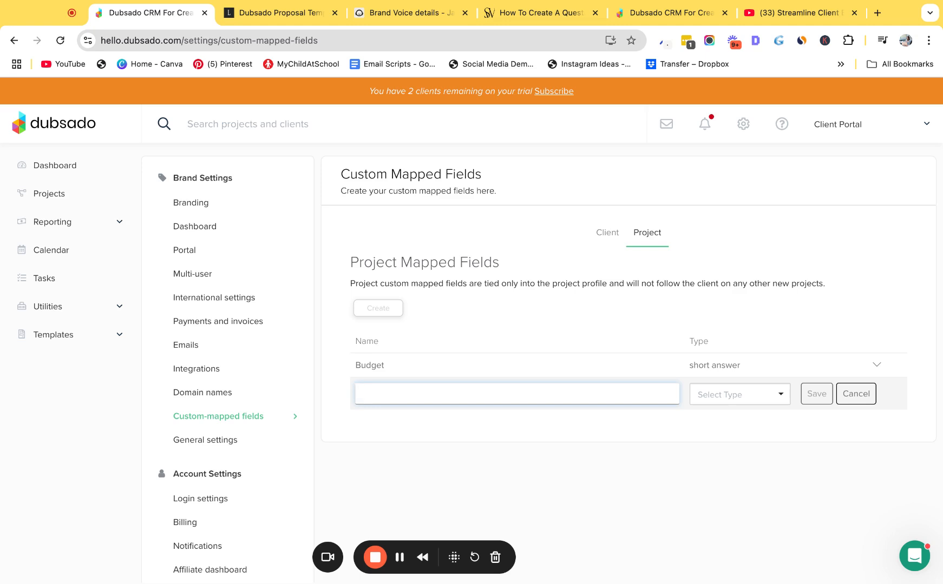
{"action": "type", "text": "Wedding Photography"}
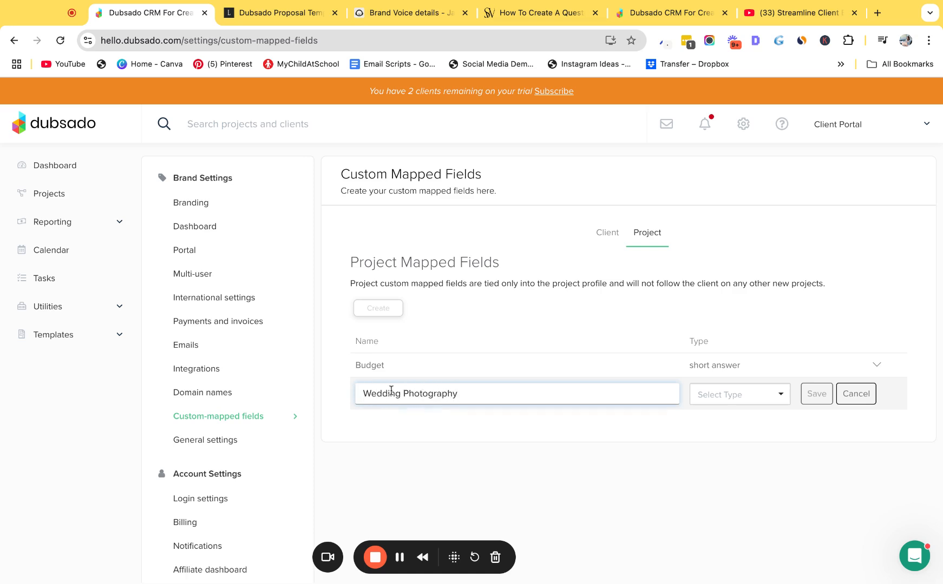
{"action": "left_click", "coordinate": [763, 394]}
{"action": "left_click", "coordinate": [745, 417]}
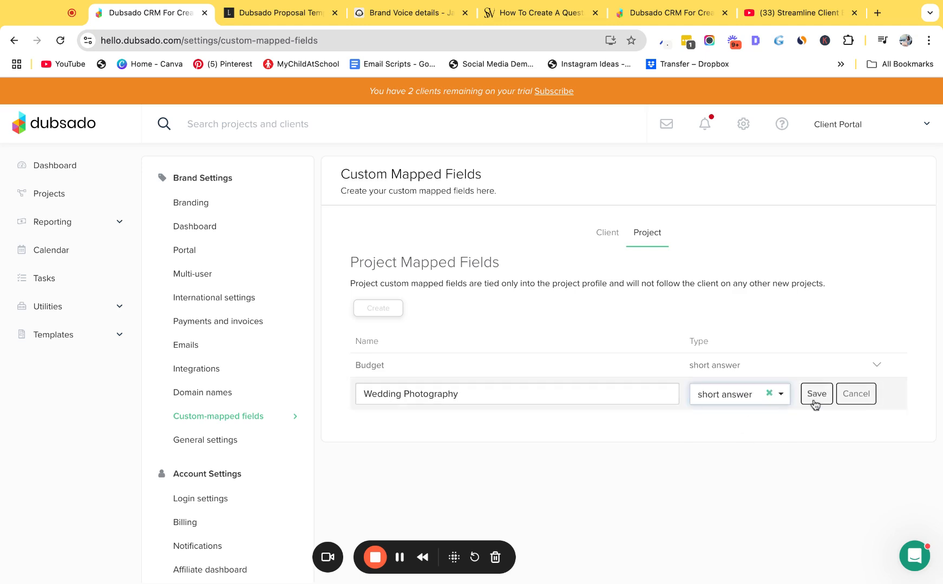
{"action": "left_click", "coordinate": [814, 395]}
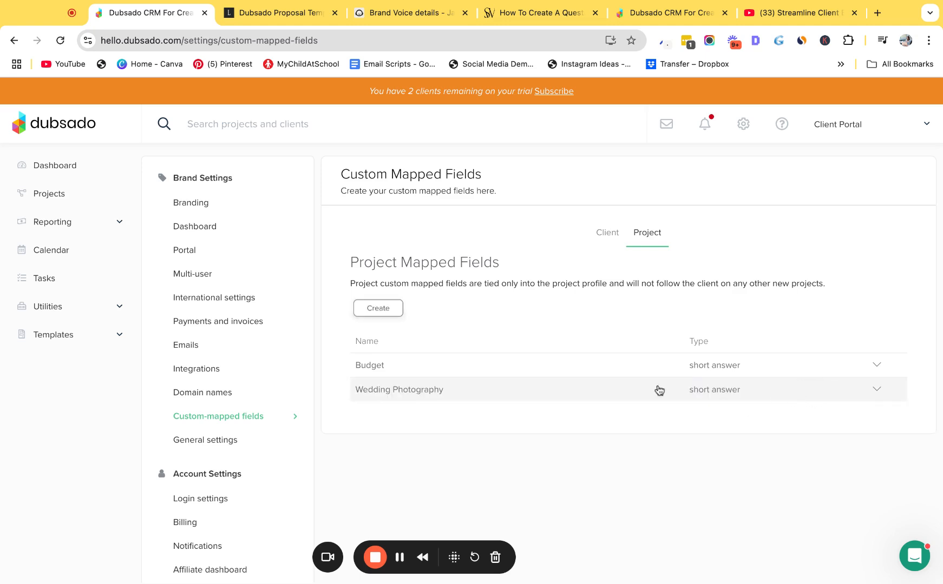
- Create a second project mapped field named Brand Photography with the short answer type
{"action": "left_click", "coordinate": [382, 310]}
{"action": "type", "text": "Br"}
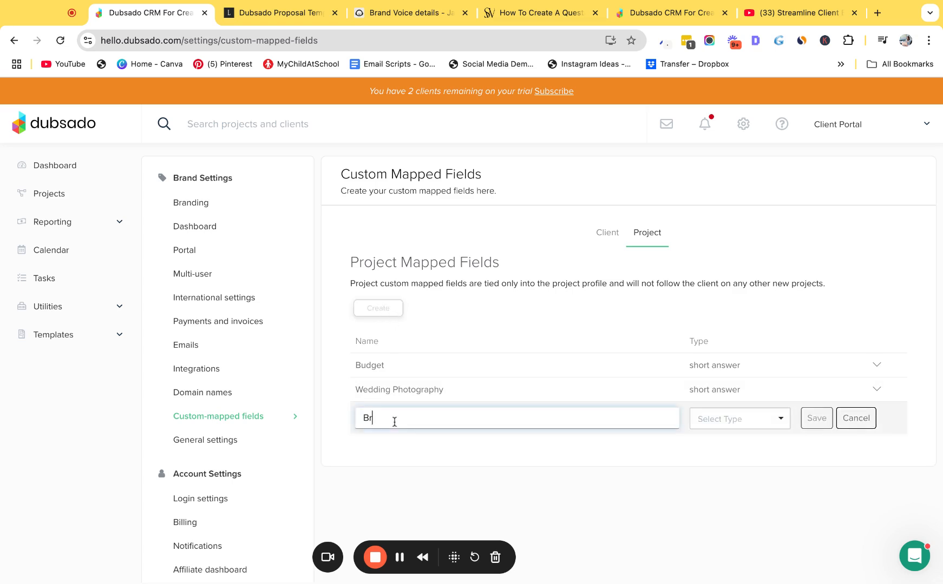
{"action": "type", "text": "and Photography"}
{"action": "left_click", "coordinate": [722, 419]}
{"action": "left_click", "coordinate": [724, 439]}
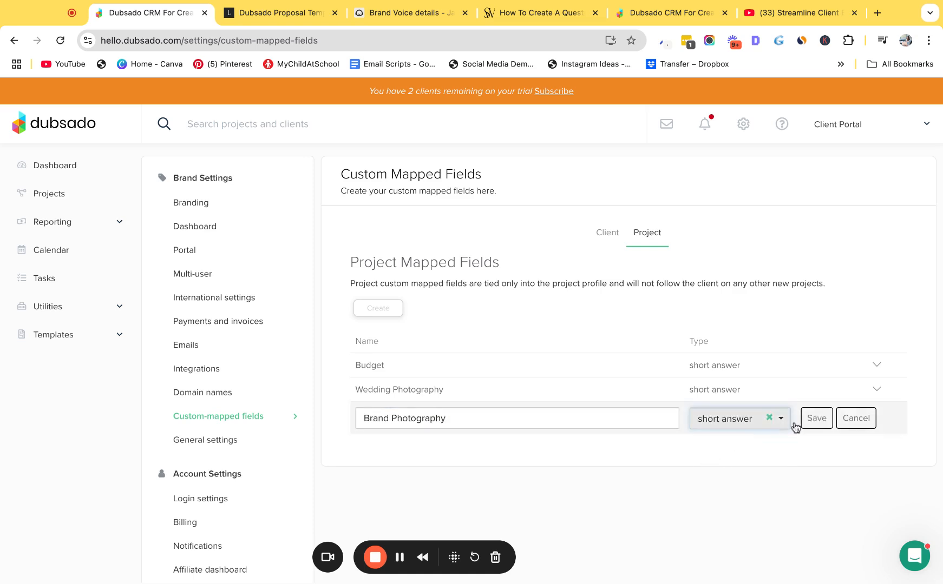
{"action": "left_click", "coordinate": [816, 418]}
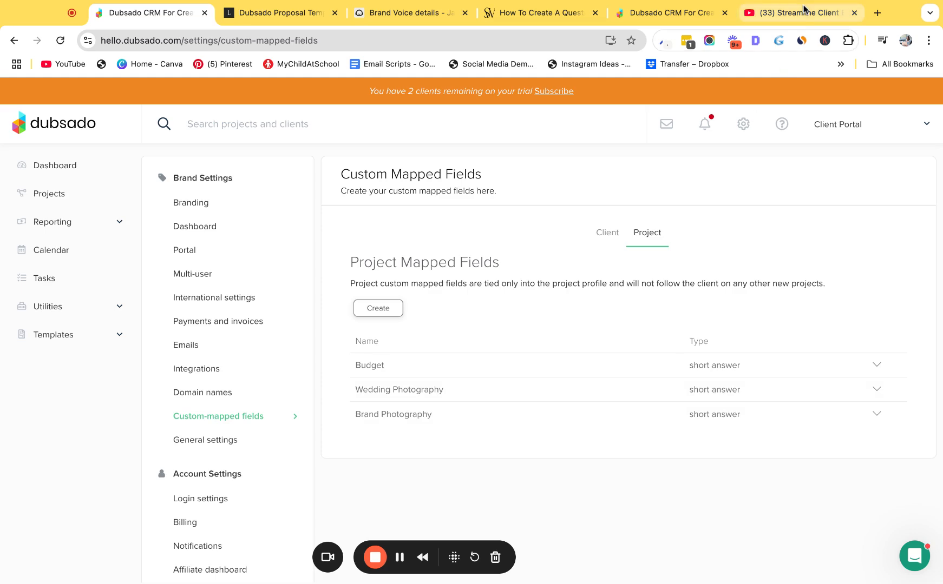
{"action": "left_click", "coordinate": [805, 11]}
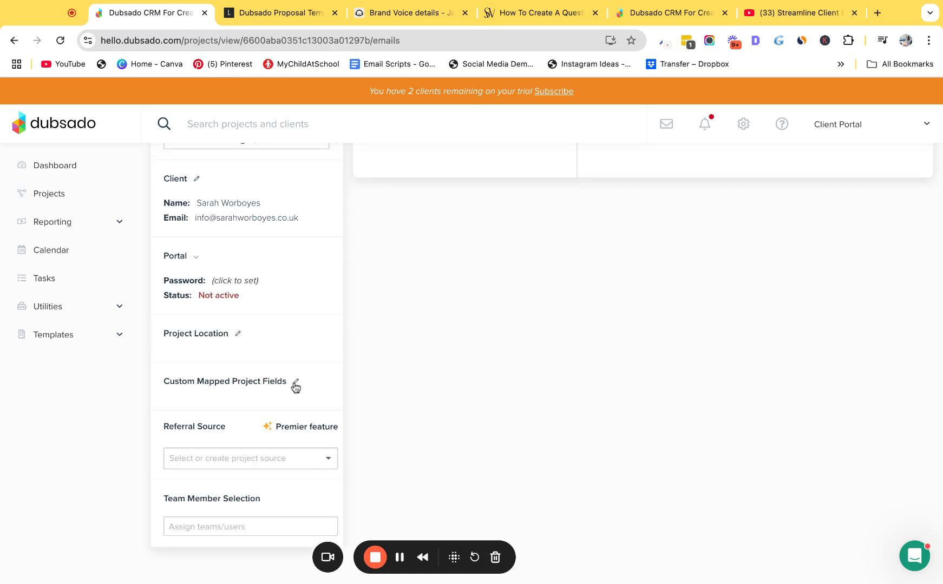
{"action": "left_click", "coordinate": [296, 384]}
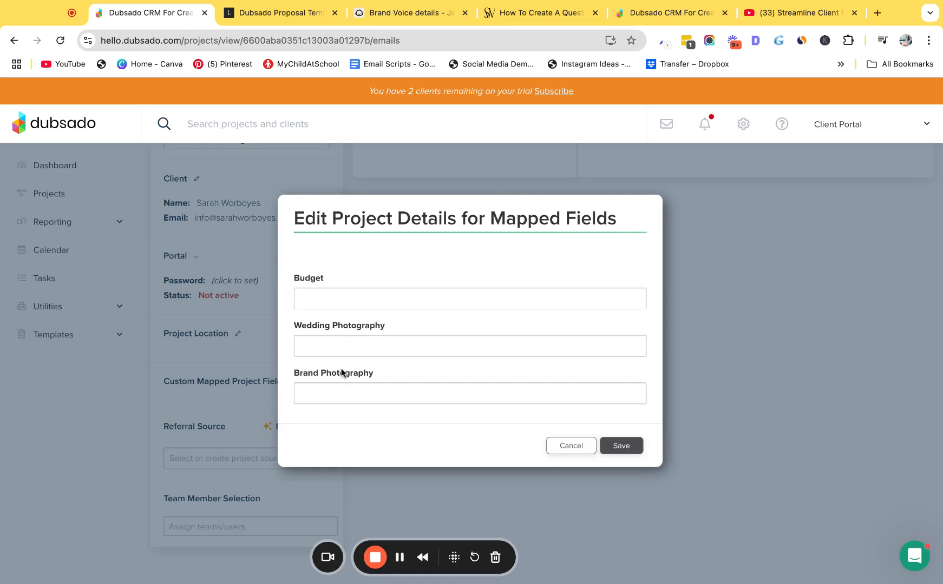
{"action": "left_click", "coordinate": [305, 348]}
{"action": "type", "text": "https://youtu.be/QozYjXv5P4o?si=F34bZCDcVQA66cZb"}
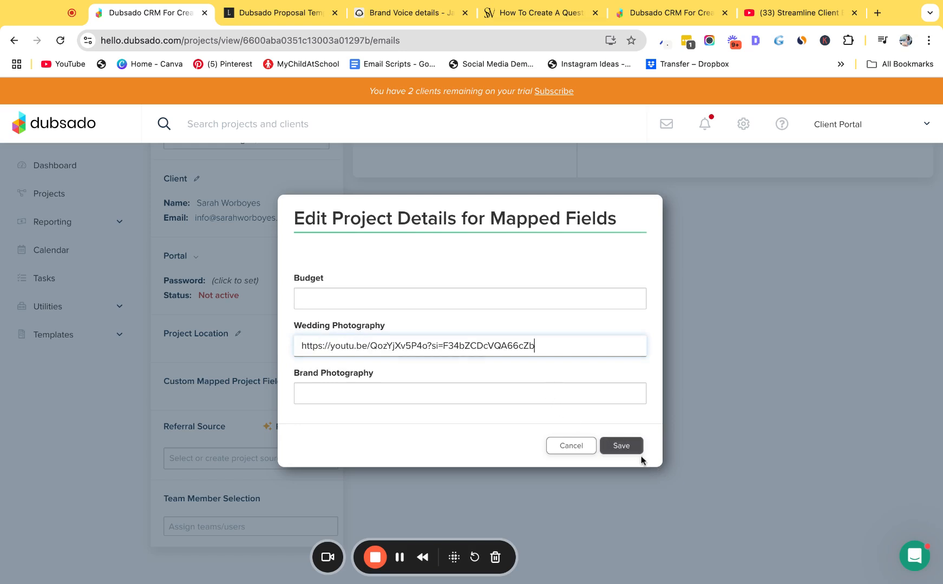
{"action": "left_click", "coordinate": [791, 16]}
{"action": "left_click", "coordinate": [616, 199]}
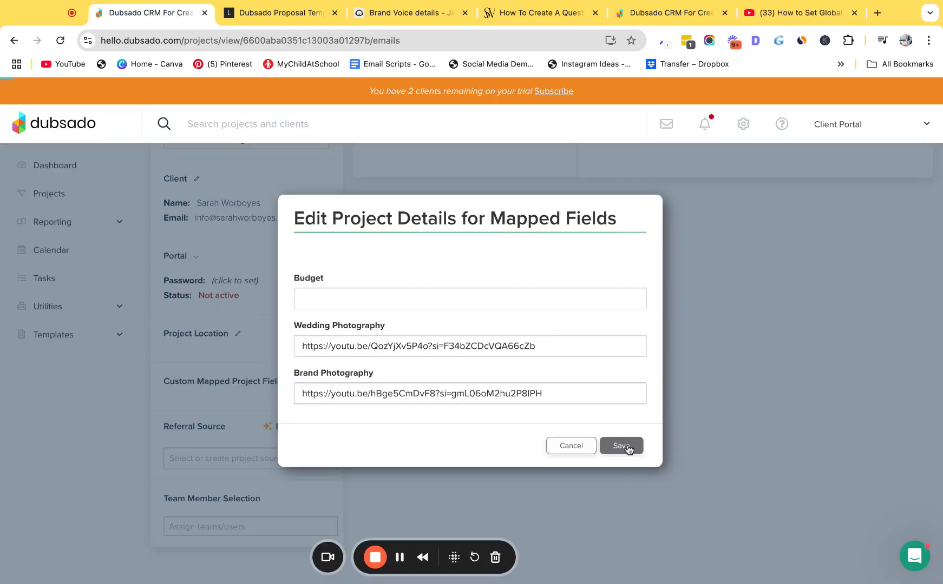
{"action": "left_click", "coordinate": [625, 447]}
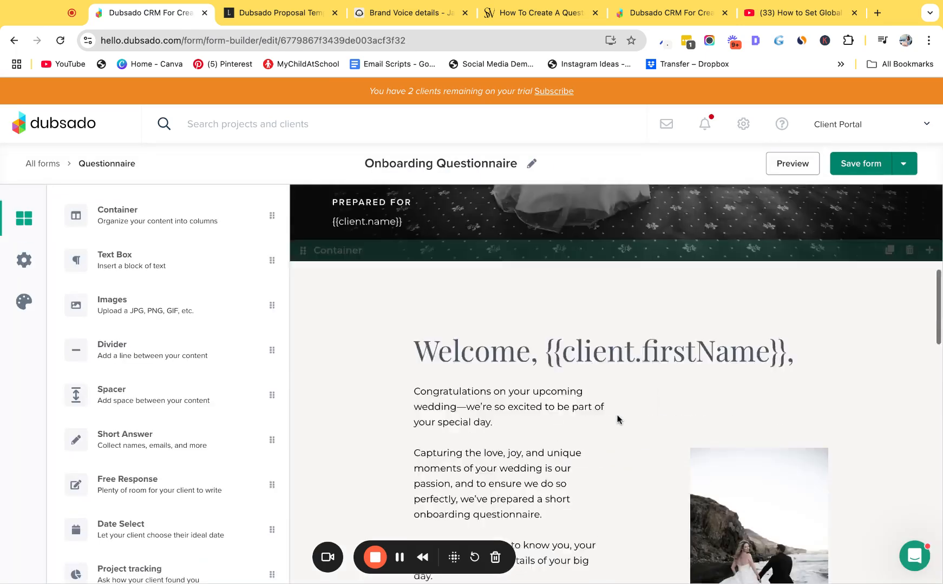
- Duplicate the Upload Here button block at the end of the Onboarding Questionnaire
{"action": "scroll", "coordinate": [616, 419], "scroll_direction": "down", "scroll_amount": 15}
{"action": "scroll", "coordinate": [617, 420], "scroll_direction": "down", "scroll_amount": 10}
{"action": "left_click", "coordinate": [823, 400]}
{"action": "scroll", "coordinate": [827, 407], "scroll_direction": "down", "scroll_amount": 1}
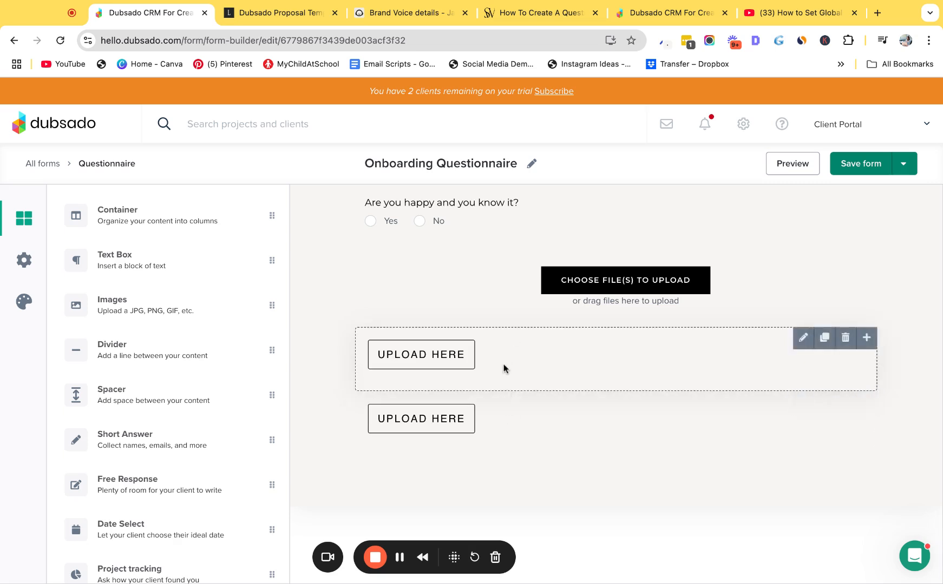
- Insert the Wedding Photography project smart field below the first Upload Here button and select its whole code for copying
{"action": "left_click", "coordinate": [803, 338]}
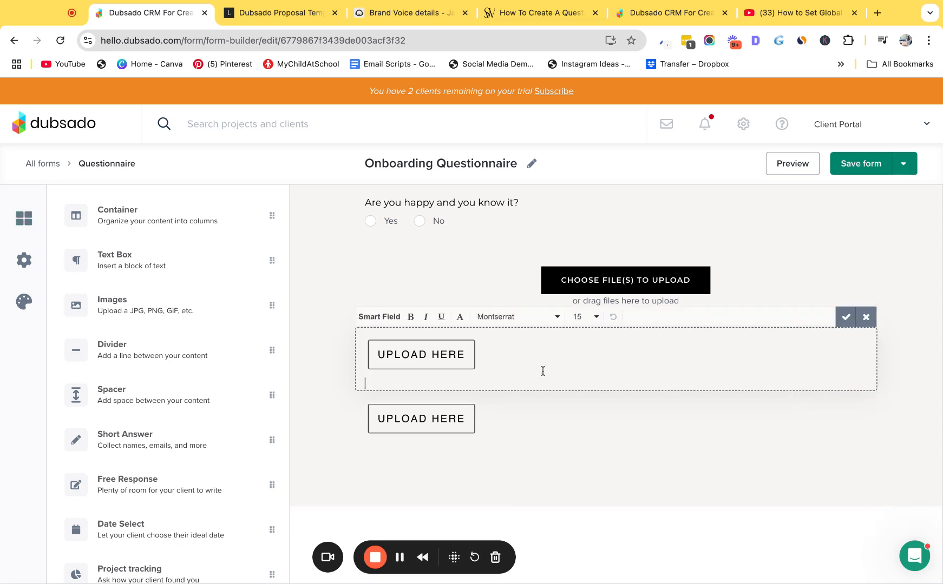
{"action": "left_click", "coordinate": [390, 319]}
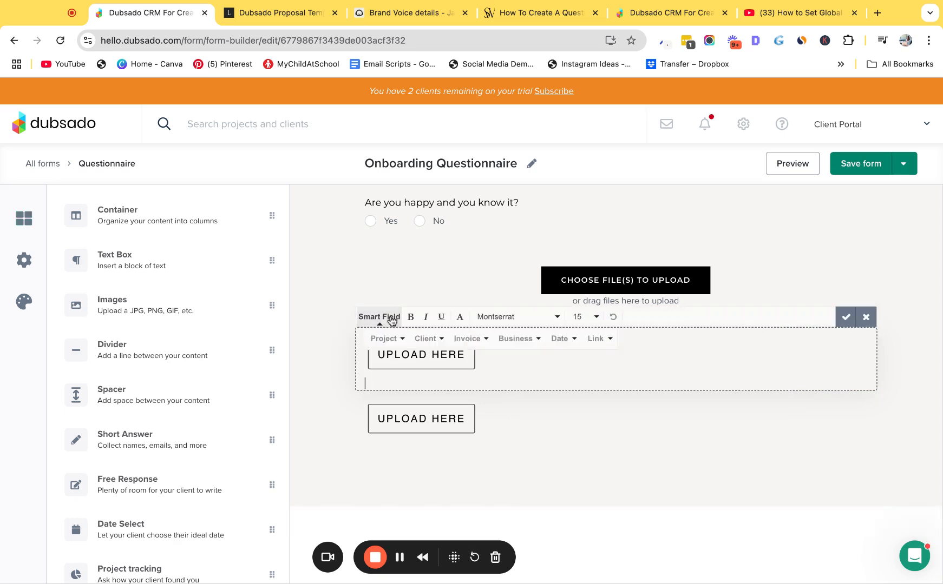
{"action": "left_click", "coordinate": [393, 340]}
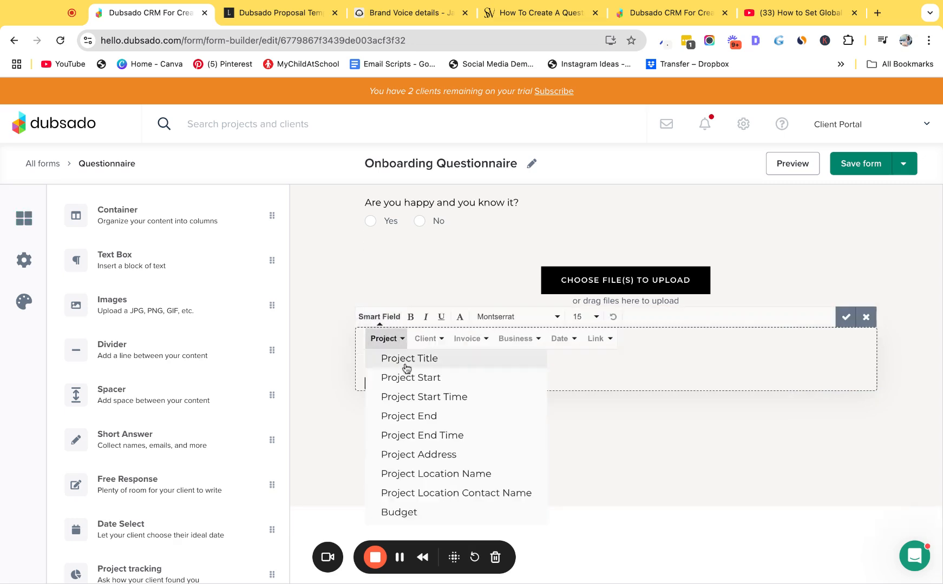
{"action": "scroll", "coordinate": [416, 476], "scroll_direction": "down", "scroll_amount": 2}
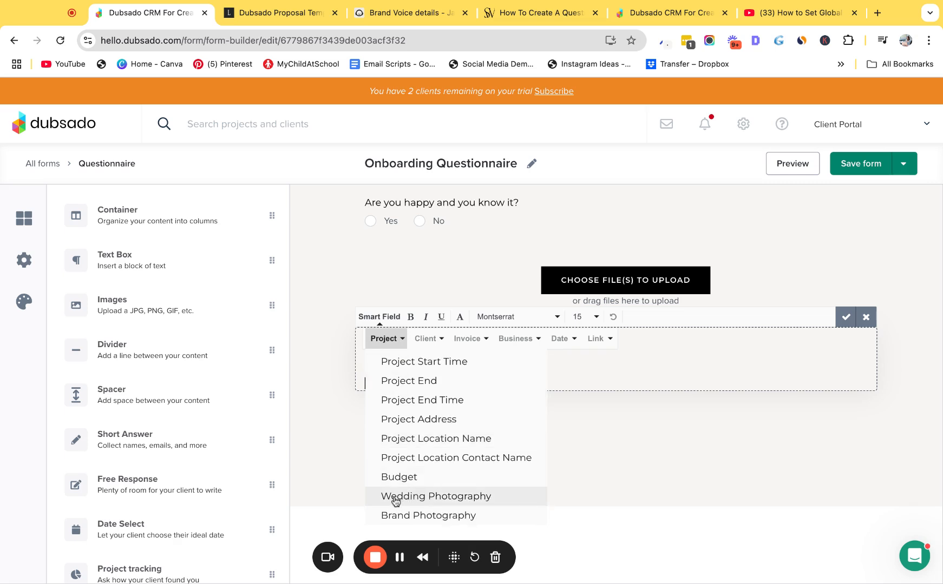
{"action": "left_click", "coordinate": [400, 497]}
{"action": "key", "text": "shift+Left"}
{"action": "key", "text": "shift+Left"}
{"action": "key", "text": "shift+Left"}
{"action": "key", "text": "shift+Left"}
{"action": "key", "text": "shift+Left"}
{"action": "key", "text": "shift+Left"}
{"action": "key", "text": "shift+Left"}
{"action": "key", "text": "shift+Left"}
{"action": "key", "text": "shift+Left"}
{"action": "key", "text": "shift+Left"}
{"action": "key", "text": "shift+Left"}
{"action": "key", "text": "shift+Left"}
{"action": "key", "text": "shift+Left"}
{"action": "key", "text": "shift+Left"}
{"action": "key", "text": "shift+Left"}
{"action": "key", "text": "shift+Left"}
{"action": "key", "text": "shift+Left"}
{"action": "key", "text": "shift+Left"}
{"action": "key", "text": "shift+Left"}
{"action": "key", "text": "shift+Left"}
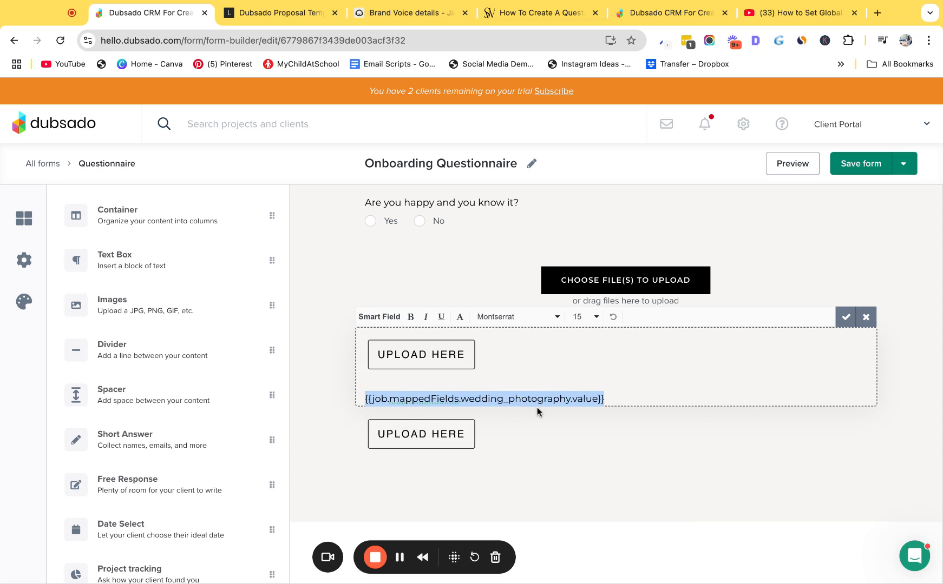
- Set the first Upload Here button's URL to {{job.mappedFields.wedding_photography.value}}, delete the loose smart field code below it, and apply the block's changes
{"action": "left_click", "coordinate": [441, 352]}
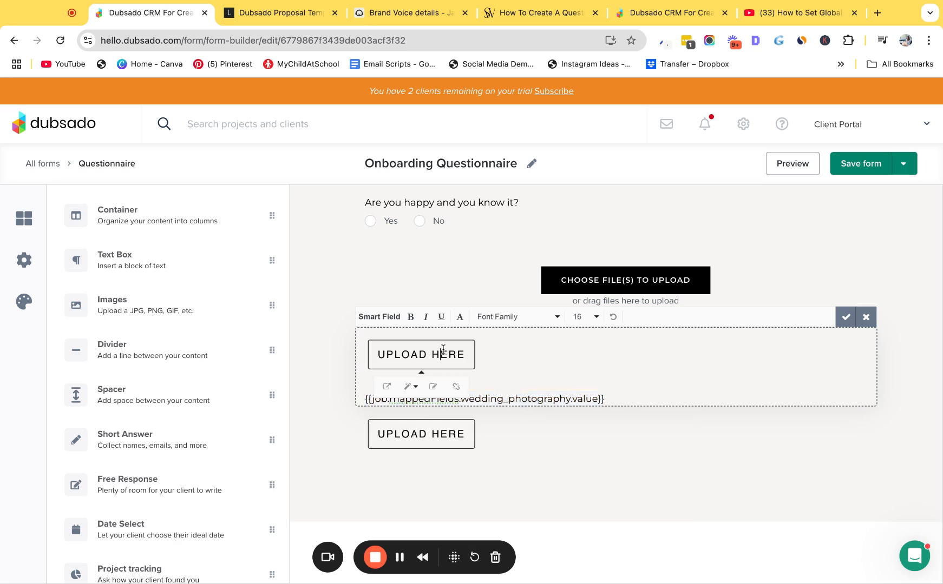
{"action": "left_click", "coordinate": [433, 388]}
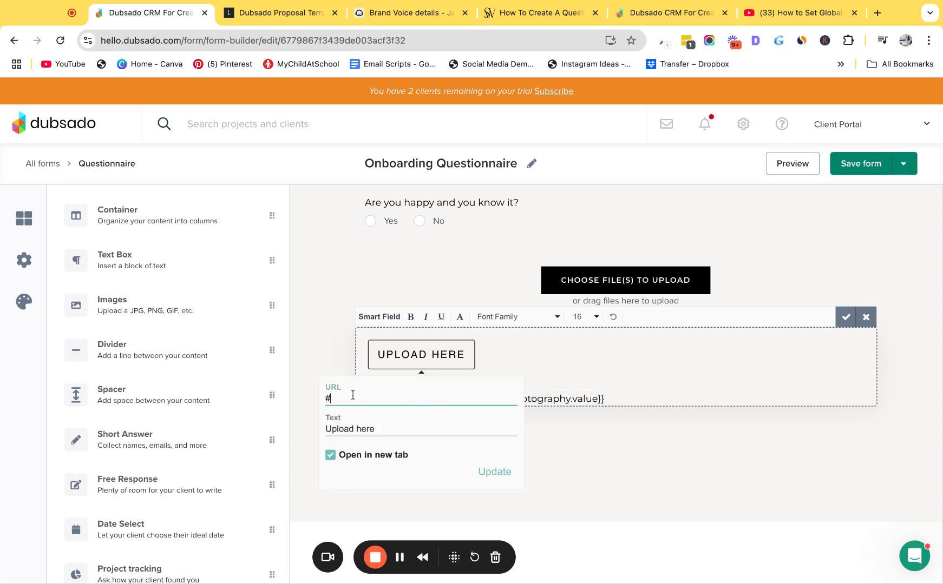
{"action": "type", "text": "{{job.mappedFields.wedding_photography.value}}"}
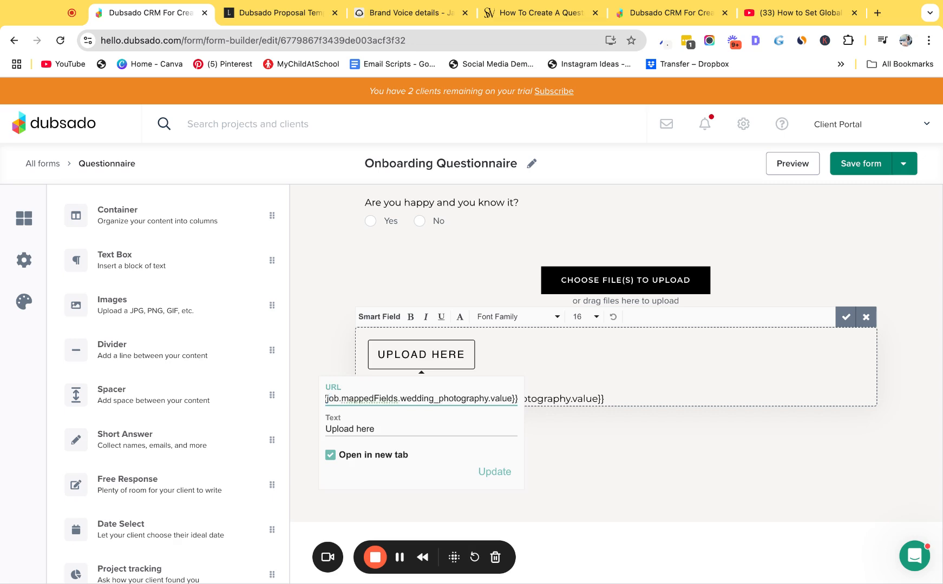
{"action": "left_click", "coordinate": [490, 472]}
{"action": "triple_click", "coordinate": [532, 398]}
{"action": "key", "text": "BackSpace"}
{"action": "left_click", "coordinate": [845, 317]}
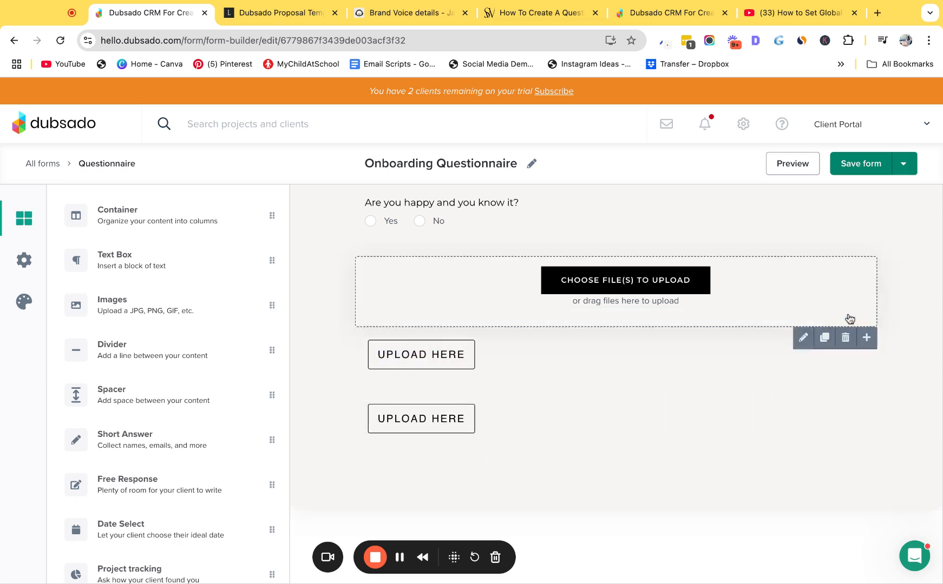
- Insert the Brand Photography project smart field below the second Upload Here button and copy its code
{"action": "left_click", "coordinate": [801, 400]}
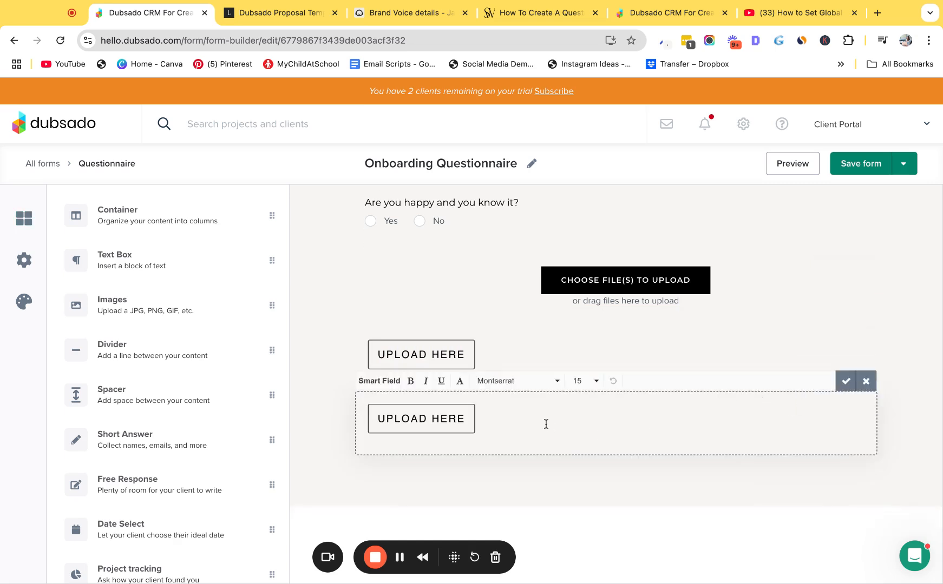
{"action": "left_click", "coordinate": [375, 380]}
{"action": "left_click", "coordinate": [383, 402]}
{"action": "scroll", "coordinate": [396, 475], "scroll_direction": "down", "scroll_amount": 1}
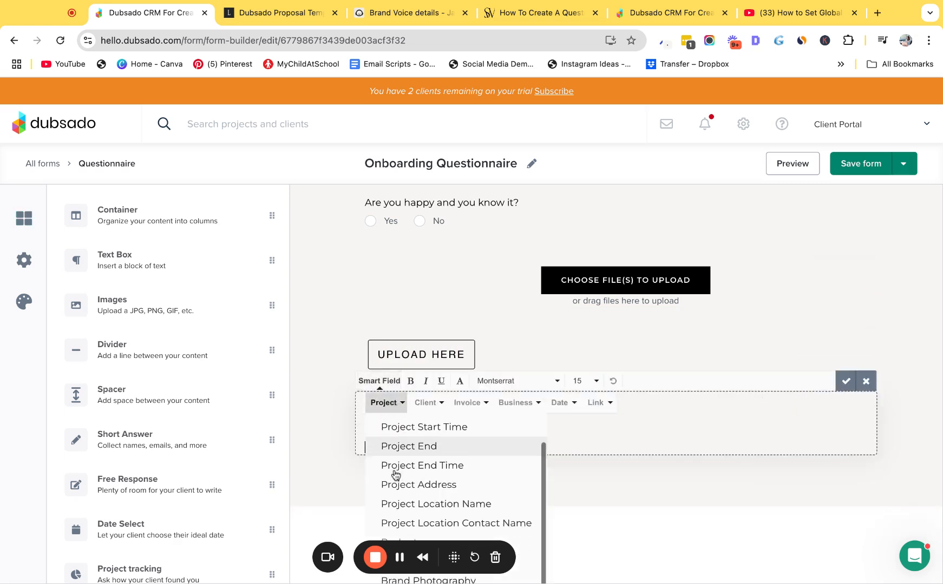
{"action": "left_click", "coordinate": [517, 580]}
{"action": "triple_click", "coordinate": [508, 462]}
{"action": "key", "text": "ctrl+c"}
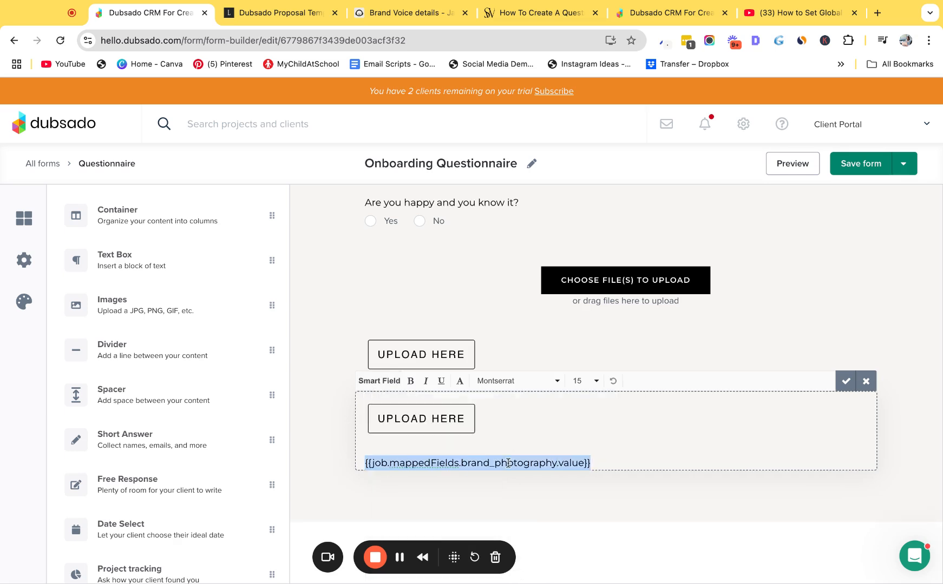
- Set the second Upload Here button's URL to {{job.mappedFields.brand_photography.value}} and clear the loose smart field code below it
{"action": "left_click", "coordinate": [417, 412]}
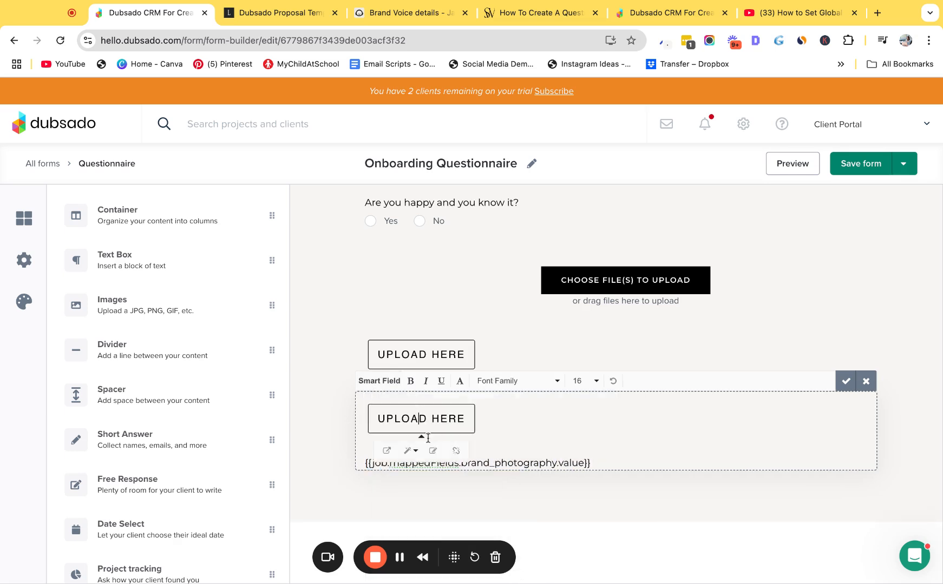
{"action": "left_click", "coordinate": [429, 448]}
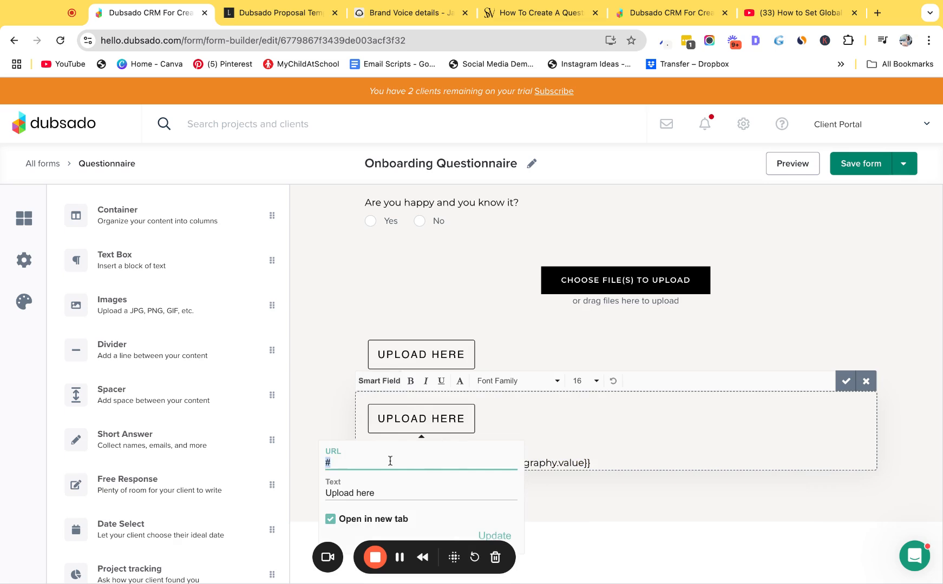
{"action": "key", "text": "ctrl+v"}
{"action": "left_click", "coordinate": [493, 535]}
- Save the questionnaire with its two linked upload buttons and close it to return to the forms list
{"action": "left_click", "coordinate": [869, 167]}
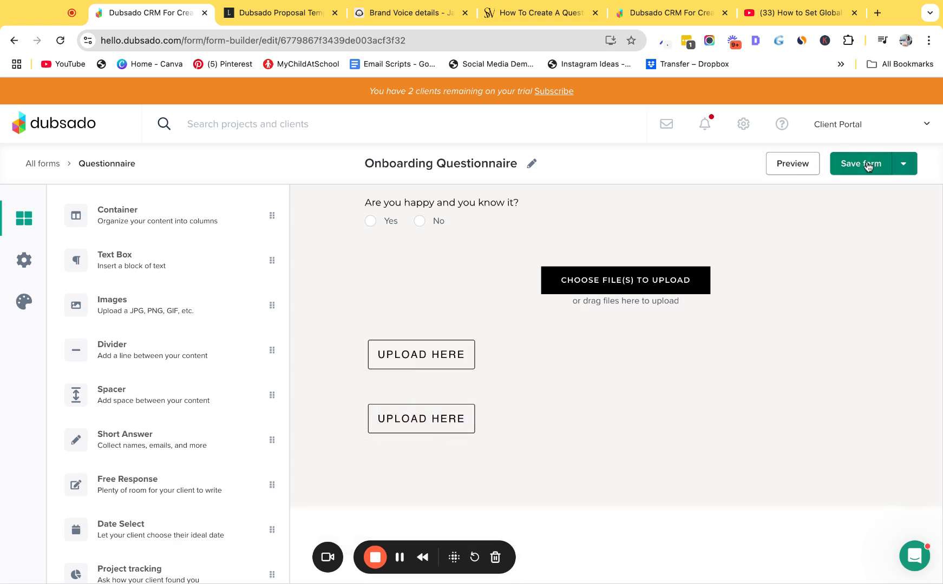
{"action": "left_click", "coordinate": [899, 167]}
{"action": "left_click", "coordinate": [850, 198]}
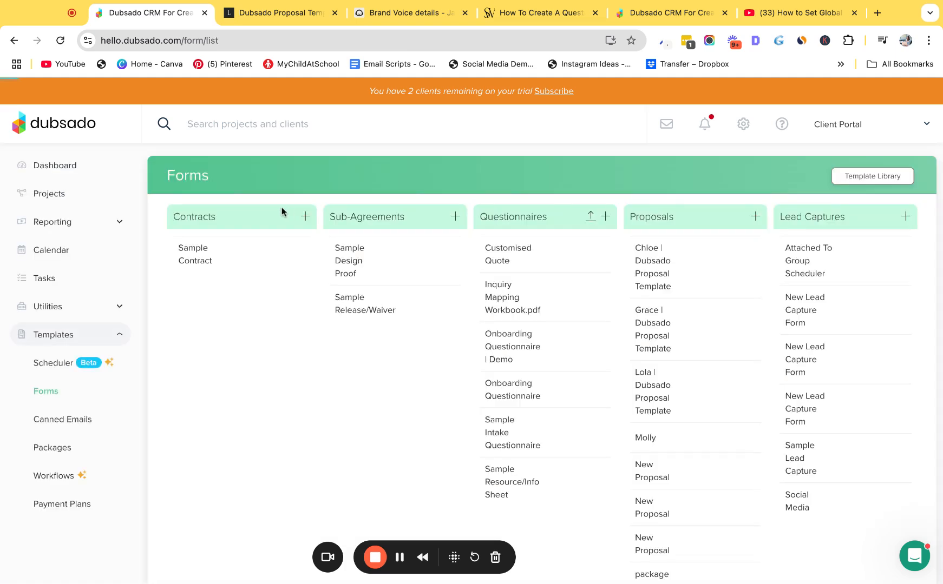
- Open the client project in the Onboarding status and add the Onboarding Questionnaire to its forms
{"action": "left_click", "coordinate": [99, 195]}
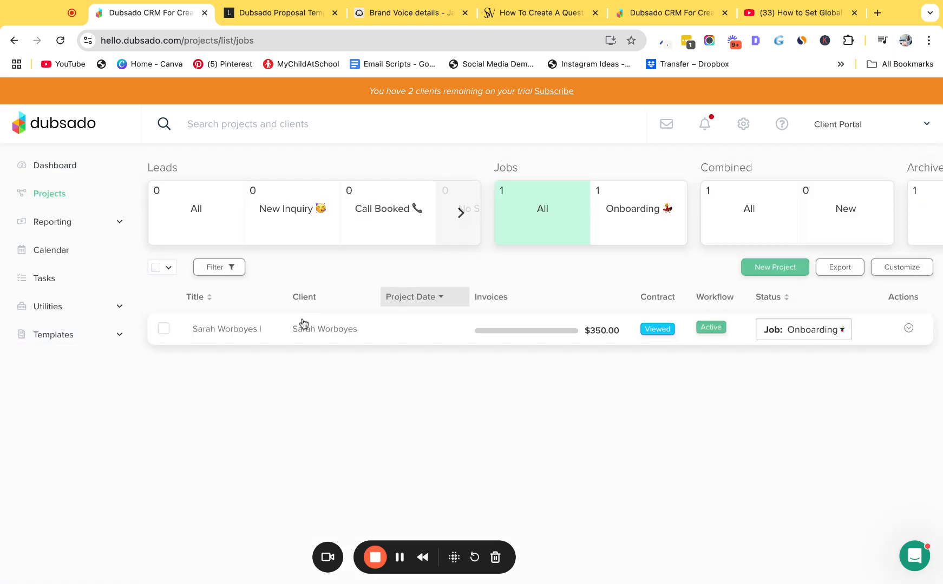
{"action": "left_click", "coordinate": [384, 330]}
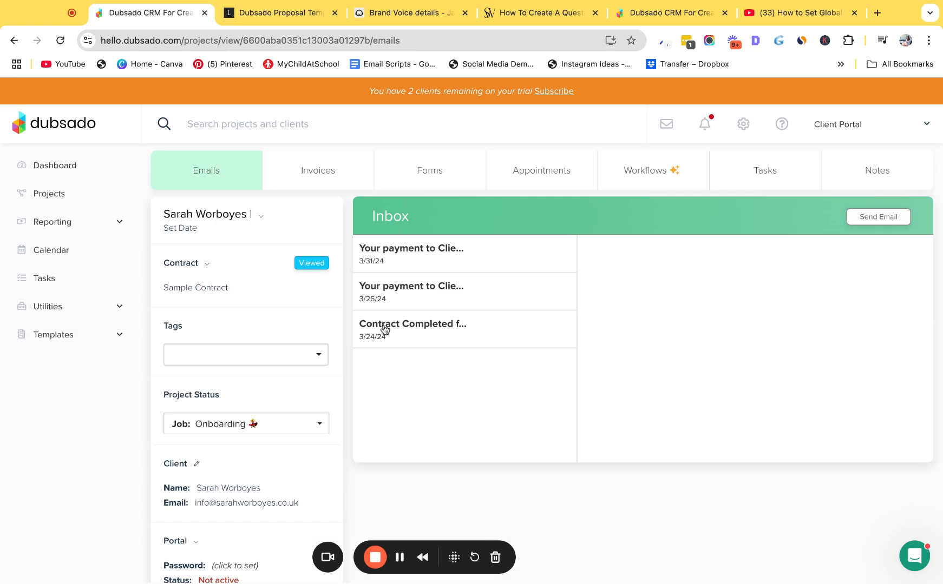
{"action": "left_click", "coordinate": [419, 175]}
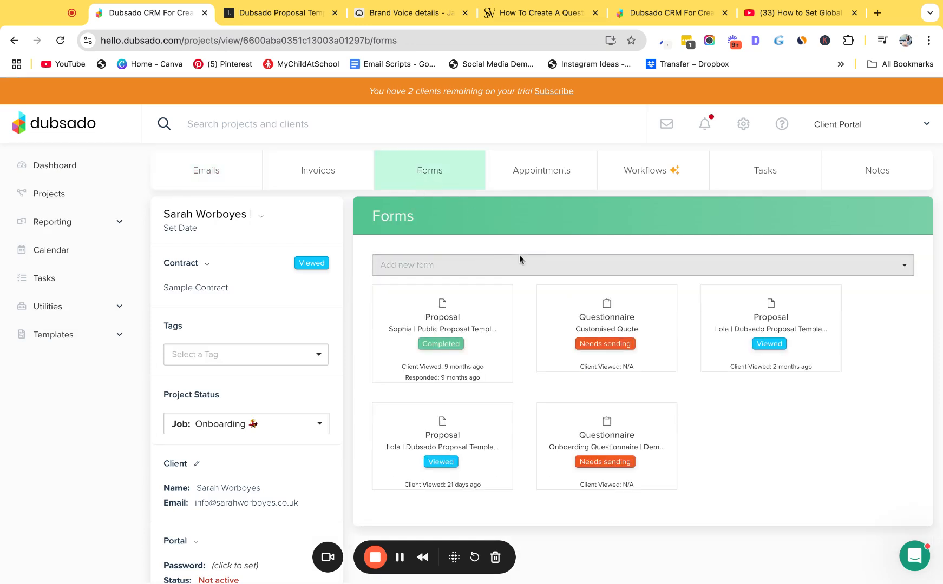
{"action": "left_click", "coordinate": [469, 265]}
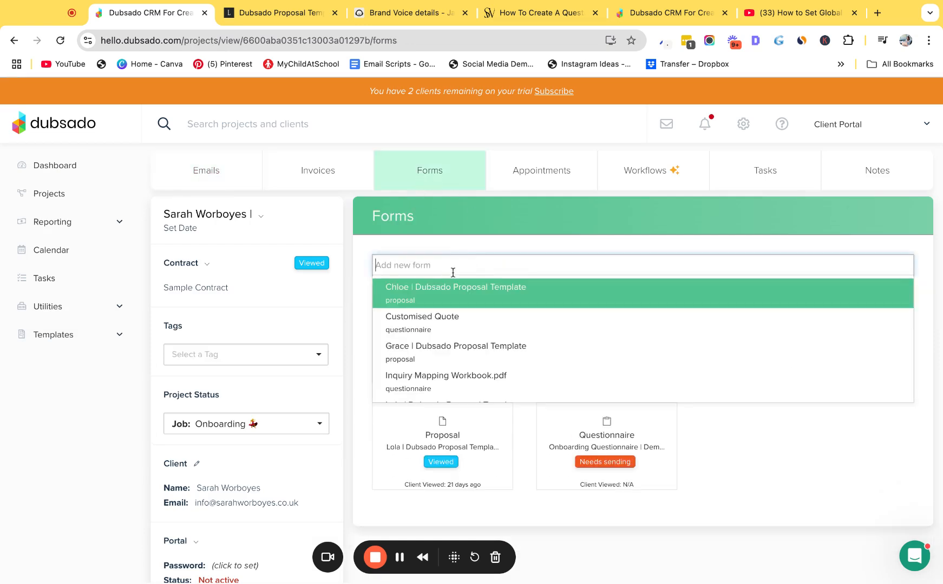
{"action": "type", "text": "onboarding"}
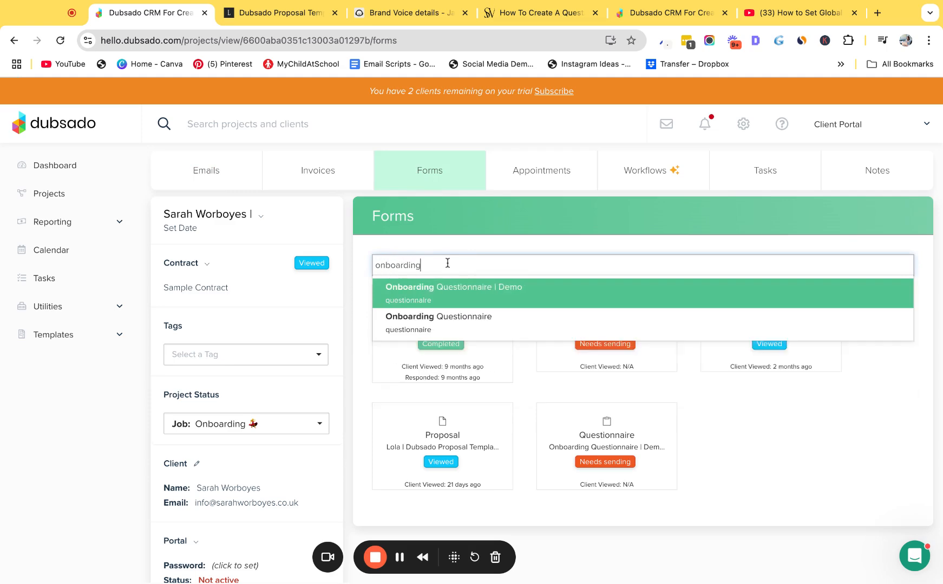
{"action": "left_click", "coordinate": [452, 317]}
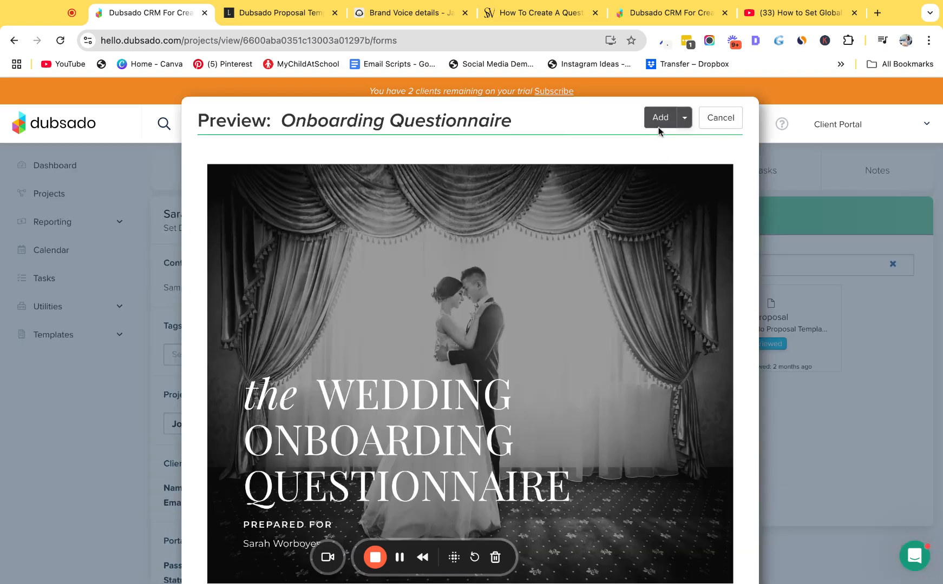
{"action": "left_click", "coordinate": [659, 125]}
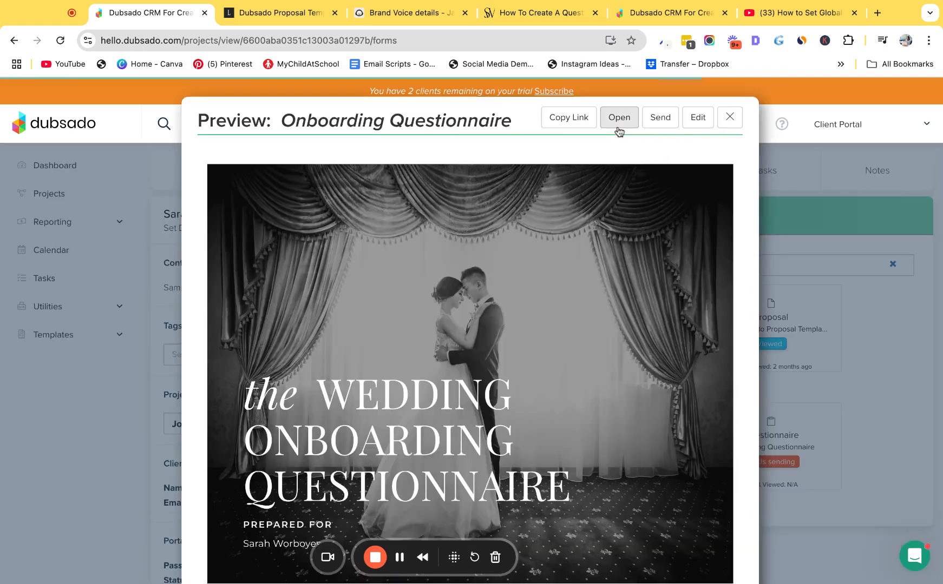
- Open the questionnaire's client view and test the first Upload Here button, pausing the linked video before returning to the form
{"action": "left_click", "coordinate": [622, 126]}
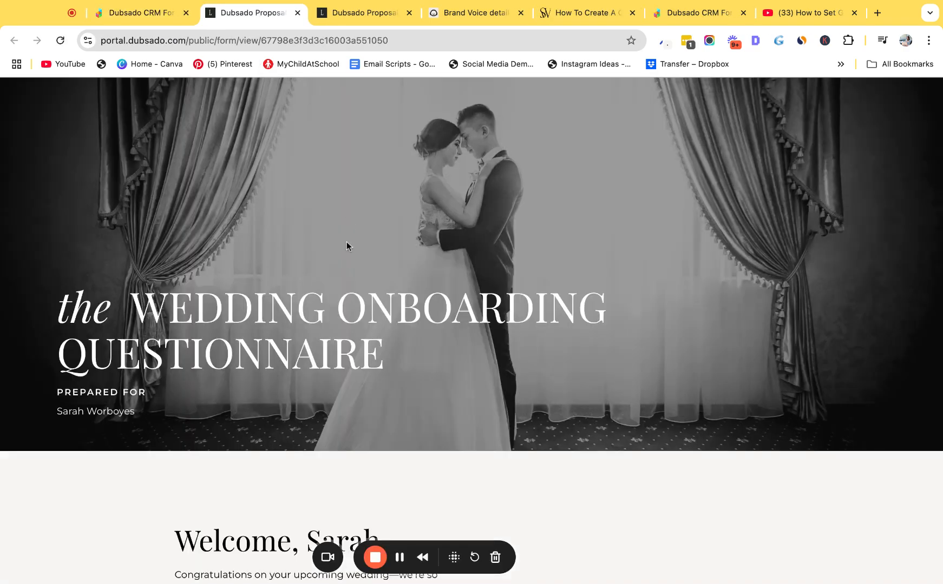
{"action": "scroll", "coordinate": [346, 237], "scroll_direction": "down", "scroll_amount": 20}
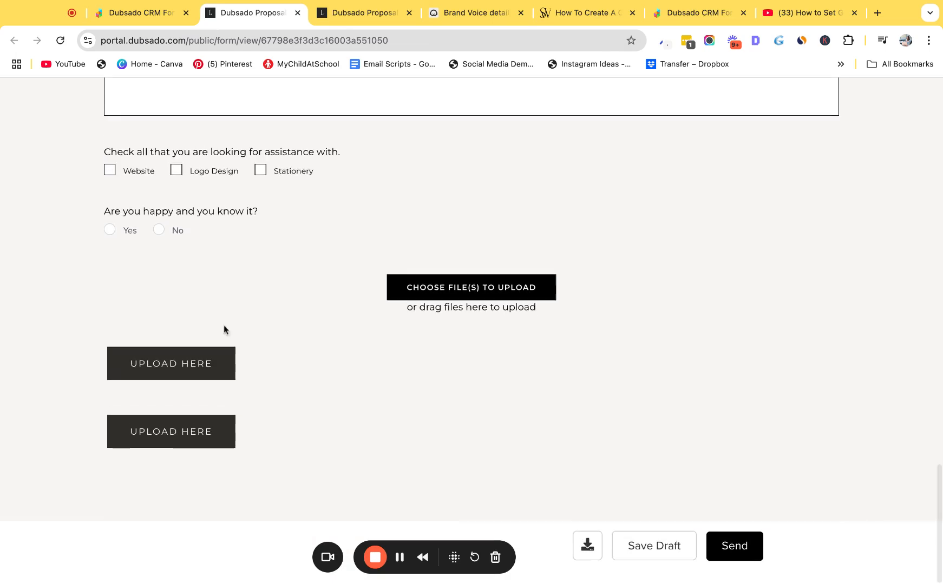
{"action": "left_click", "coordinate": [160, 371]}
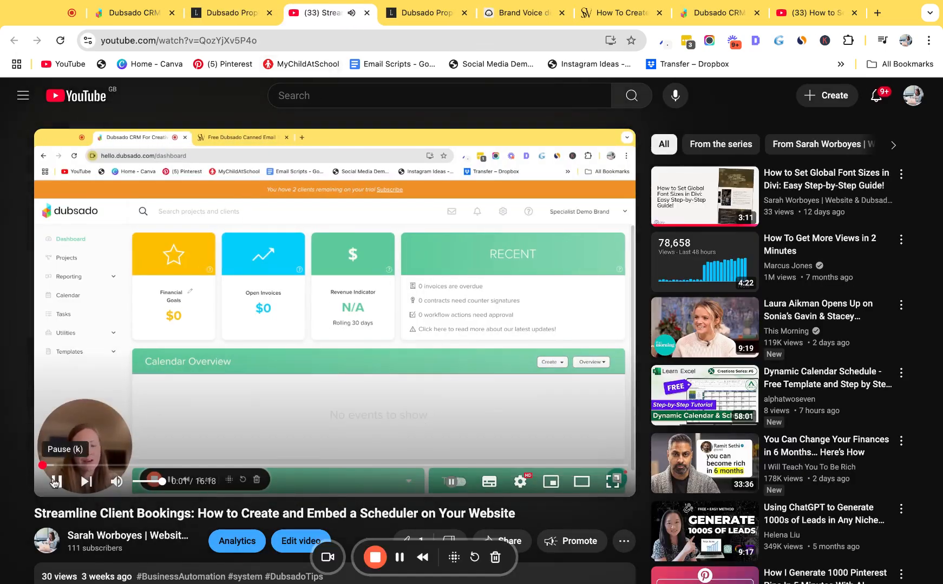
{"action": "left_click", "coordinate": [54, 482]}
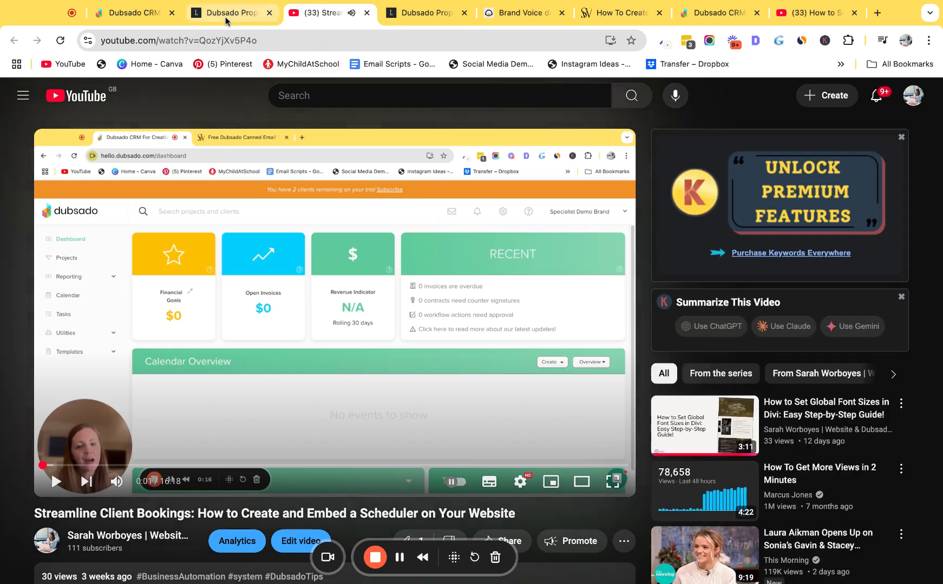
{"action": "left_click", "coordinate": [226, 19]}
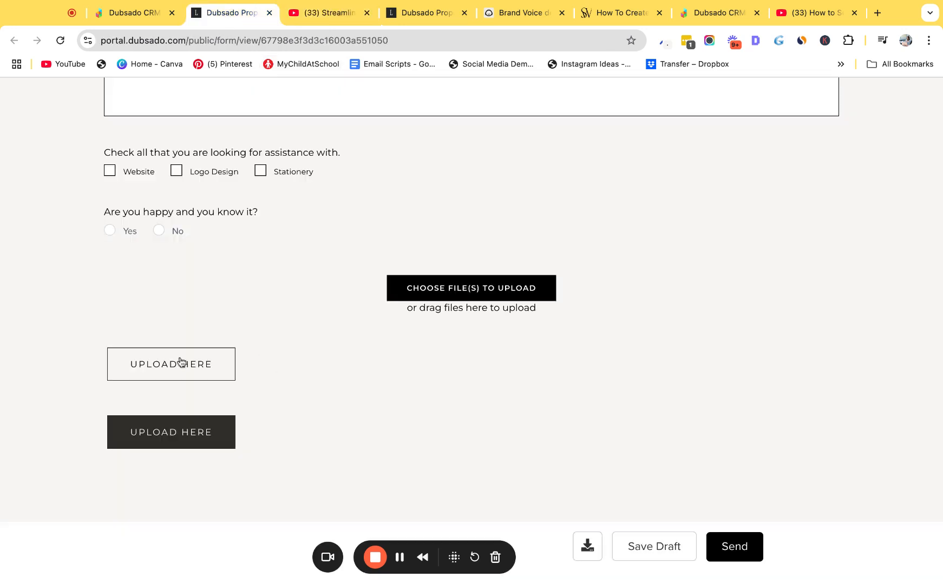
- Return to the project, close the questionnaire preview and check the Wedding Photography and Brand Photography links under Custom Mapped Project Fields
{"action": "left_click", "coordinate": [121, 11]}
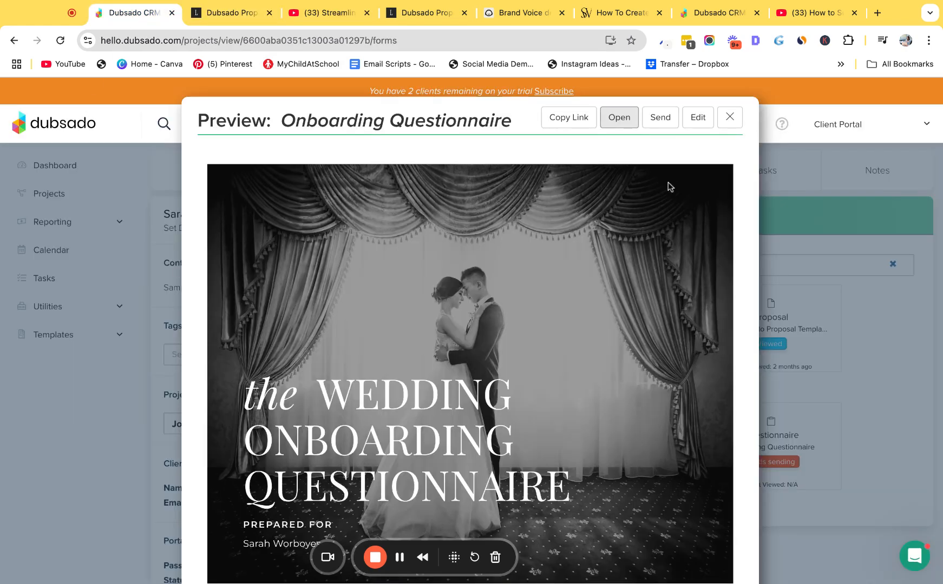
{"action": "left_click", "coordinate": [728, 119]}
{"action": "scroll", "coordinate": [189, 463], "scroll_direction": "down", "scroll_amount": 7}
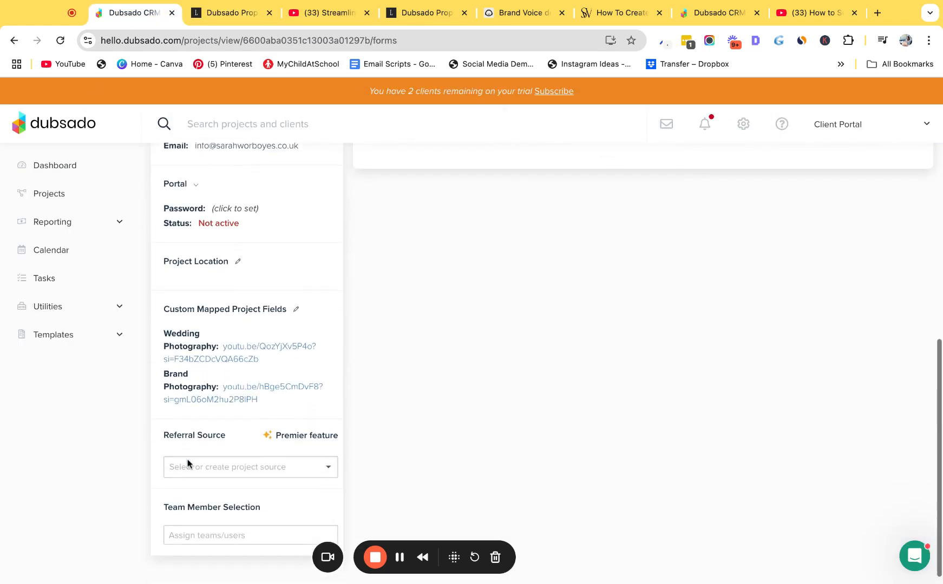